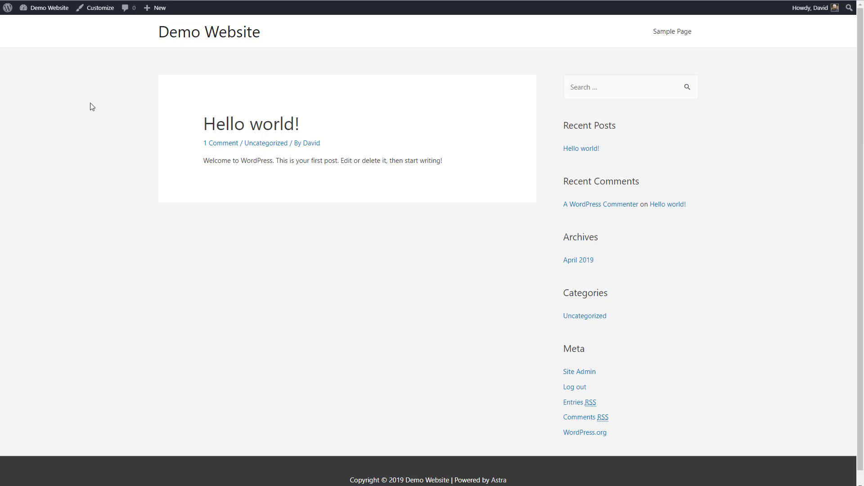
# - Search the plugin directory for "toolbar extras", then install and activate Toolbar Extras for Elementor
pyautogui.moveTo(52, 14)
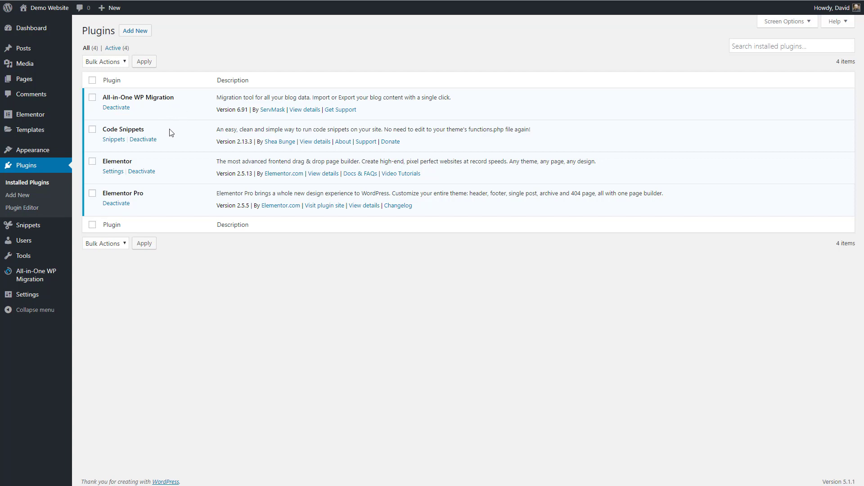
pyautogui.click(135, 30)
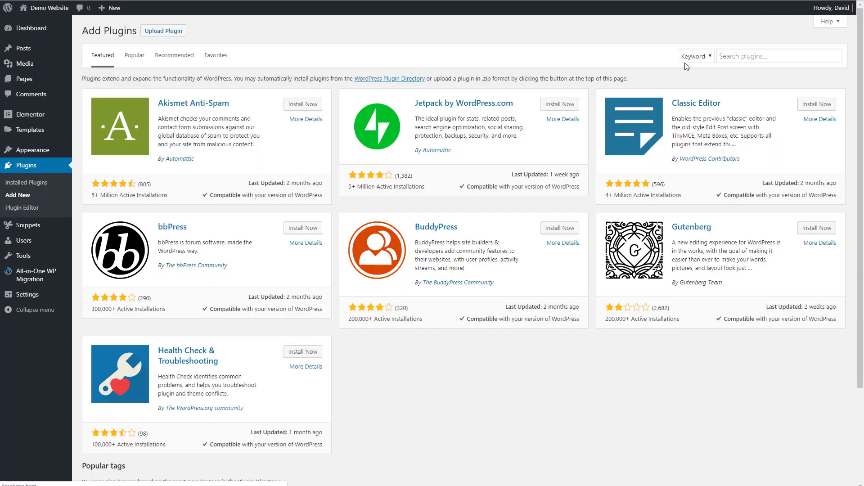
pyautogui.click(730, 57)
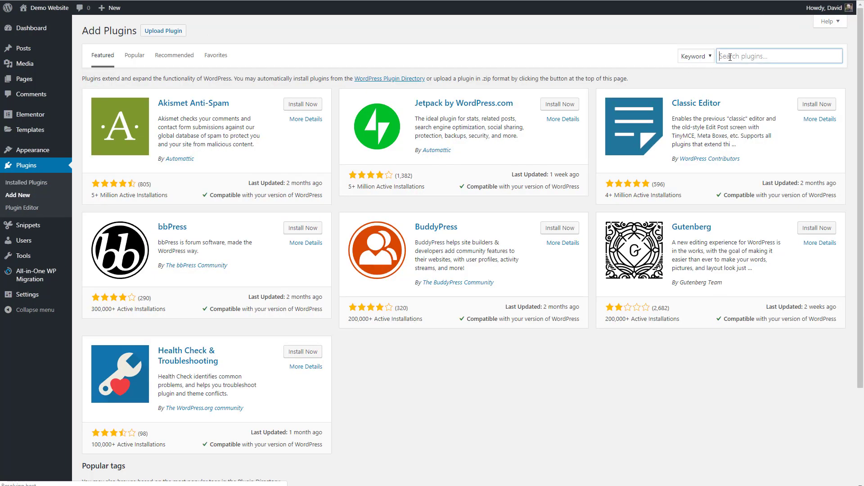
pyautogui.write('toolbar e')
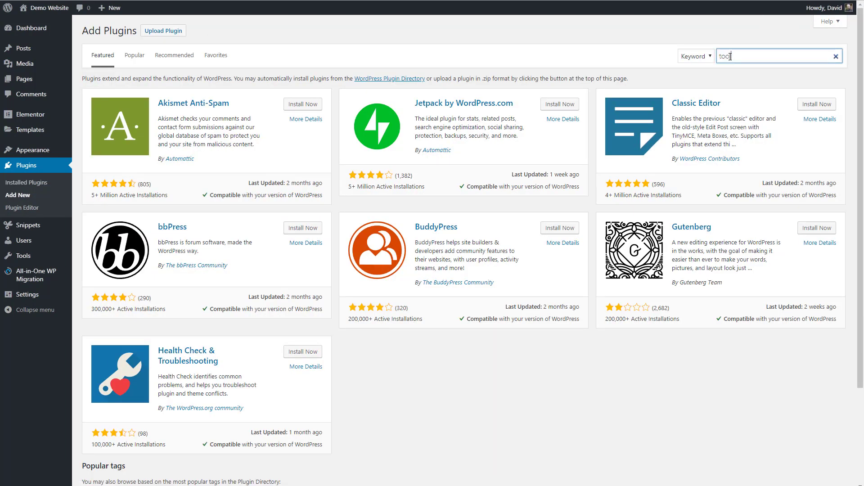
pyautogui.write('xtras')
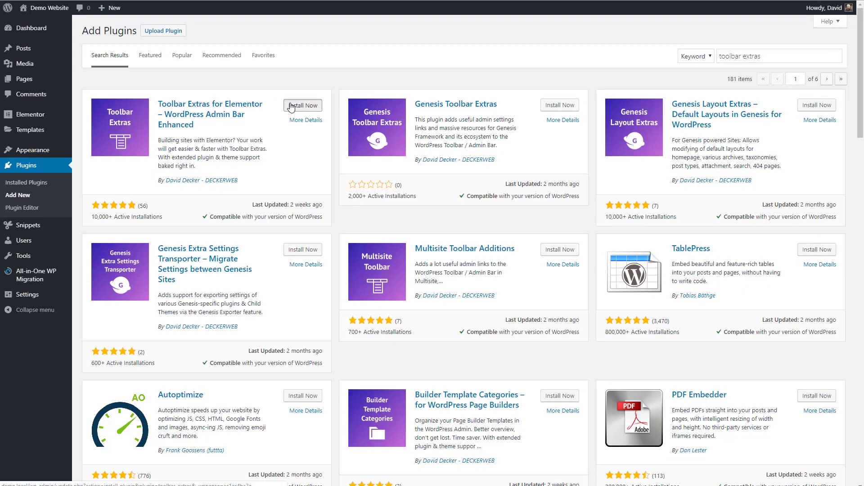
pyautogui.click(291, 107)
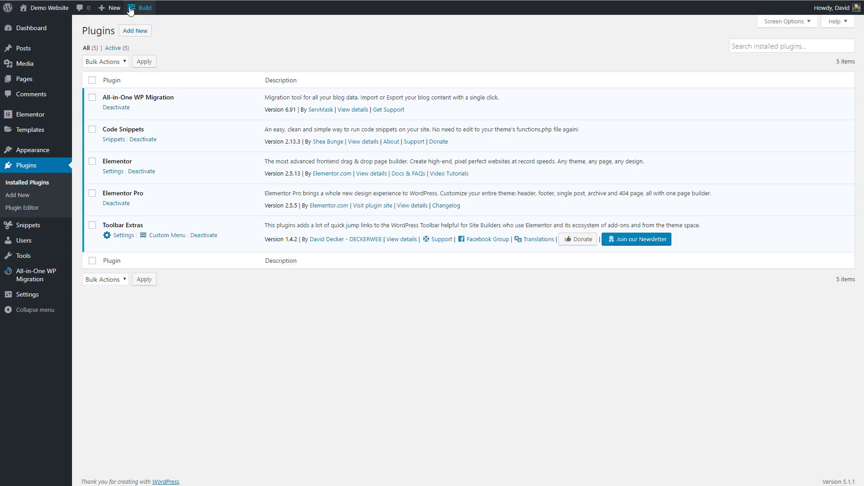
# - Examine the Build entries in the admin toolbar, including Theme Builder, Theme: Astra, Elementor Tools and Elementor Resources
pyautogui.moveTo(131, 10)
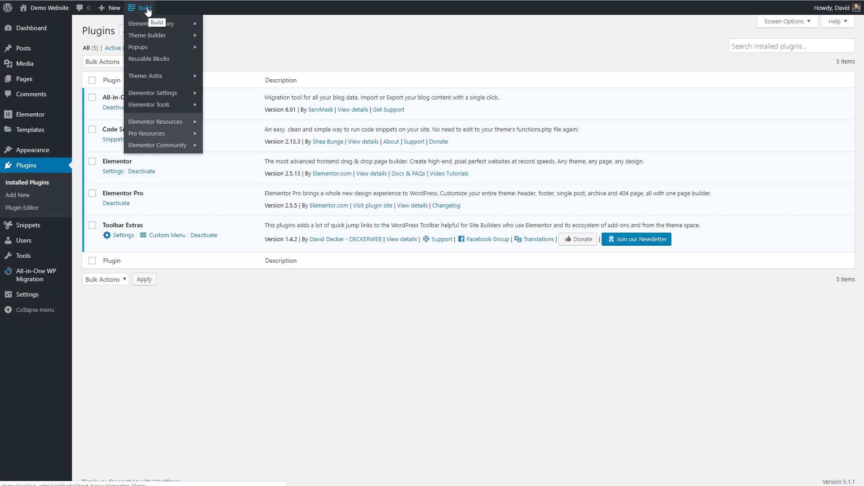
pyautogui.moveTo(137, 26)
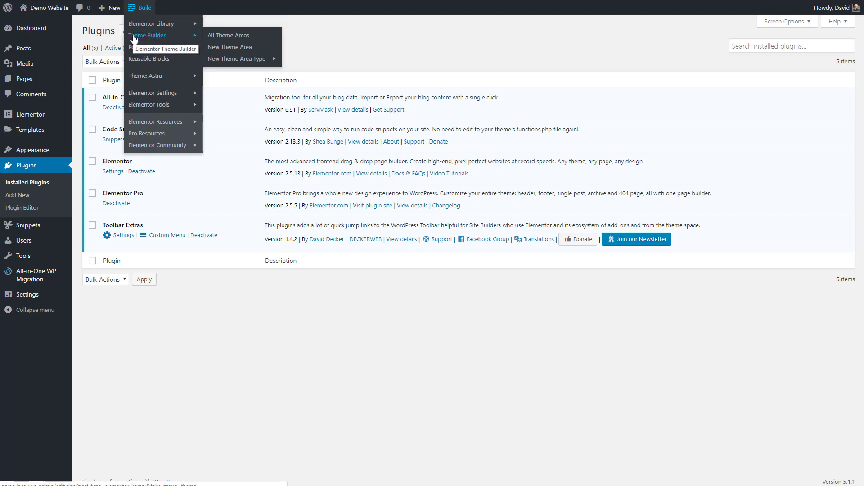
pyautogui.moveTo(131, 55)
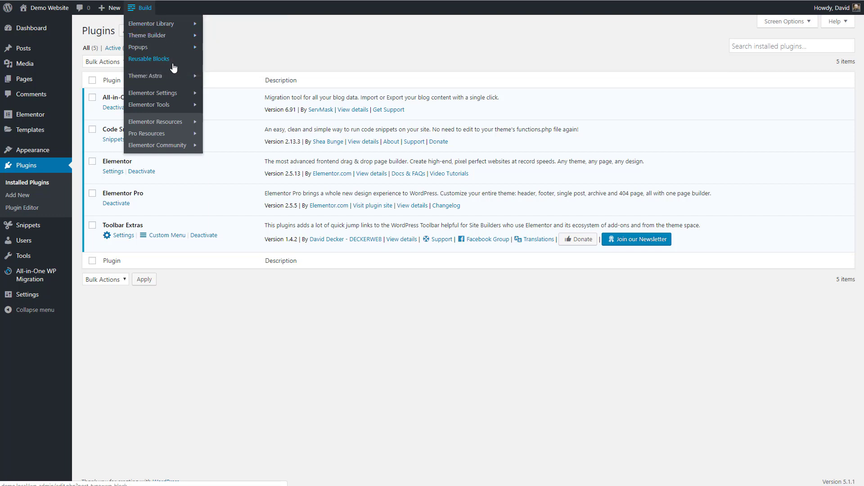
pyautogui.moveTo(166, 79)
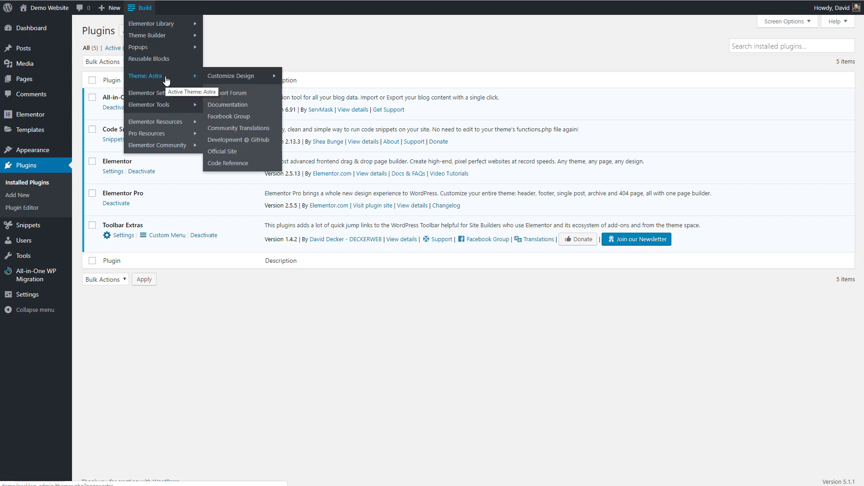
pyautogui.moveTo(167, 95)
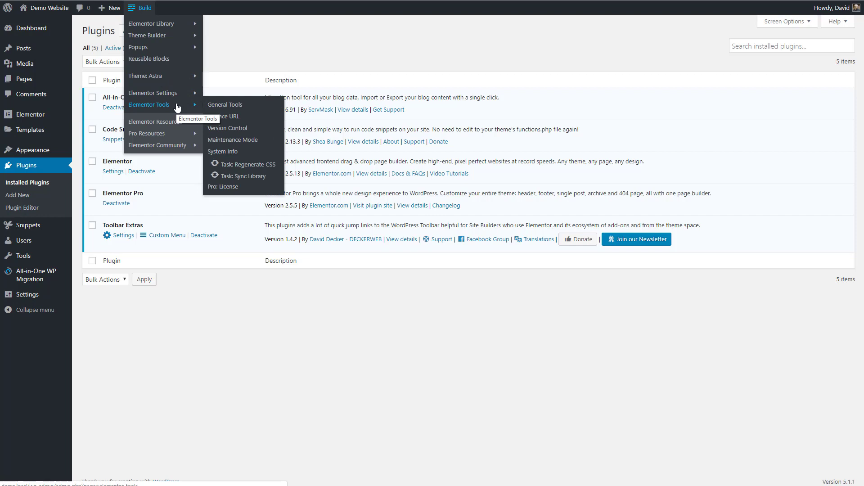
pyautogui.moveTo(153, 124)
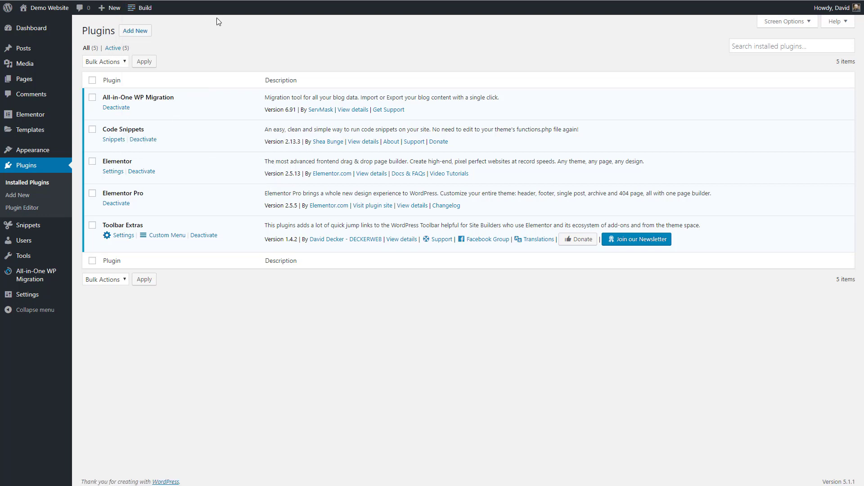
# - Examine the Demo Website entries in the admin toolbar, from content, media and nav menus to plugins, toolbar settings and support resources
pyautogui.moveTo(40, 9)
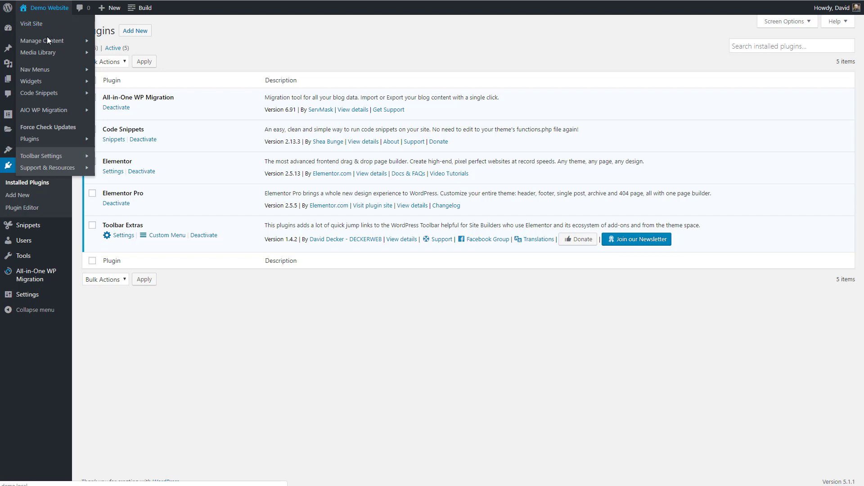
pyautogui.moveTo(45, 39)
pyautogui.moveTo(37, 55)
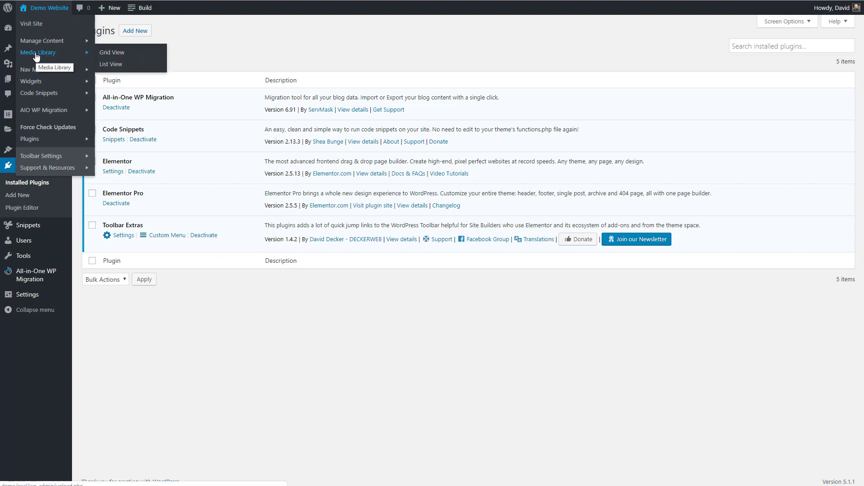
pyautogui.moveTo(34, 70)
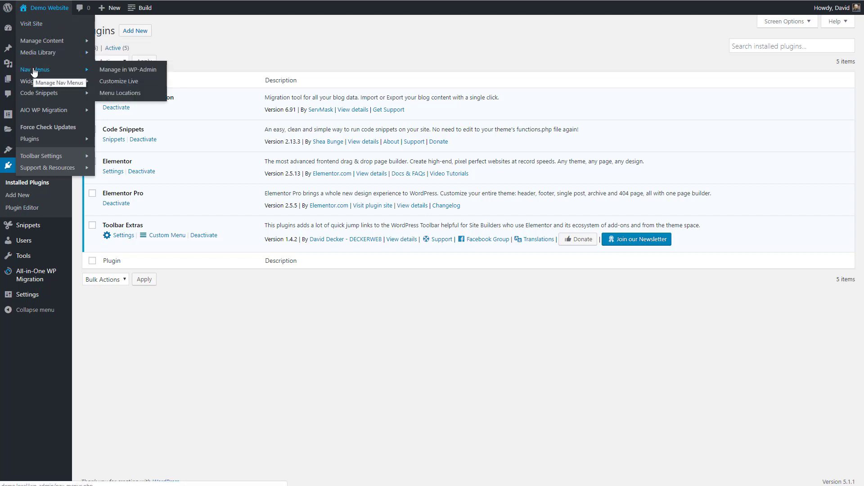
pyautogui.moveTo(30, 95)
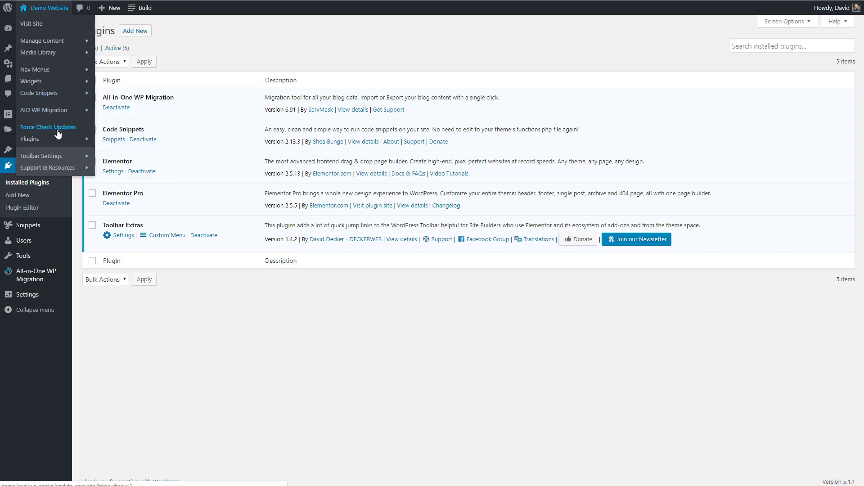
pyautogui.moveTo(44, 142)
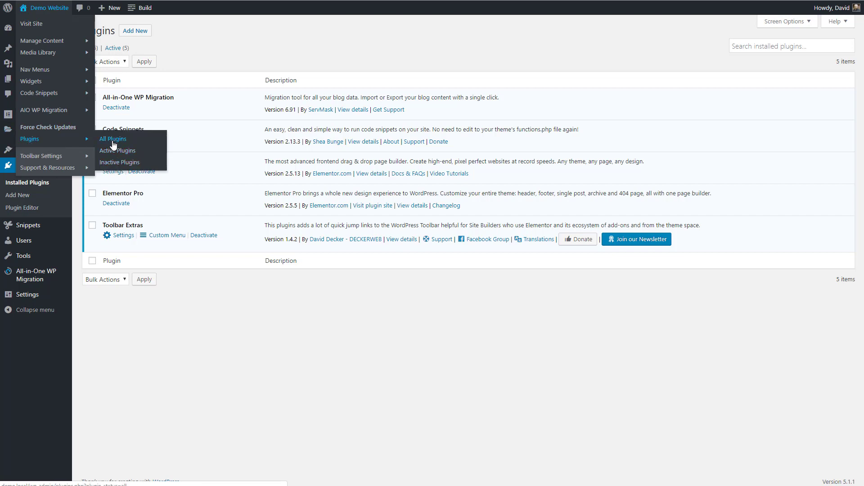
pyautogui.moveTo(49, 157)
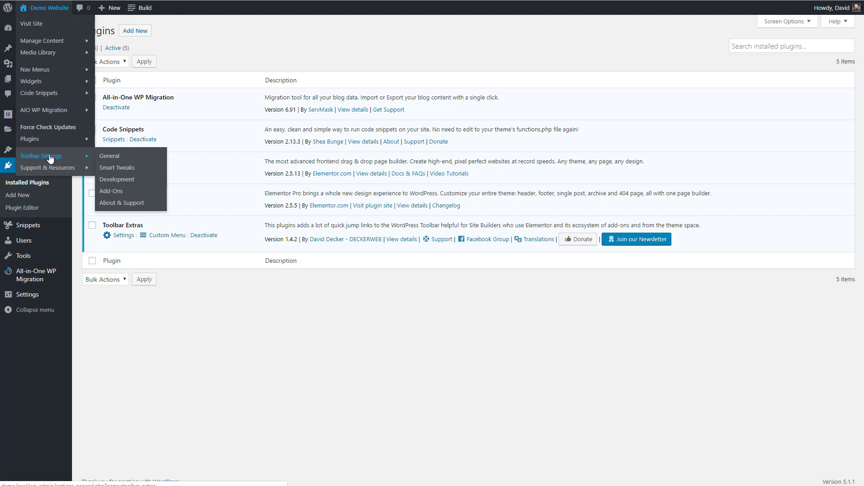
pyautogui.moveTo(44, 168)
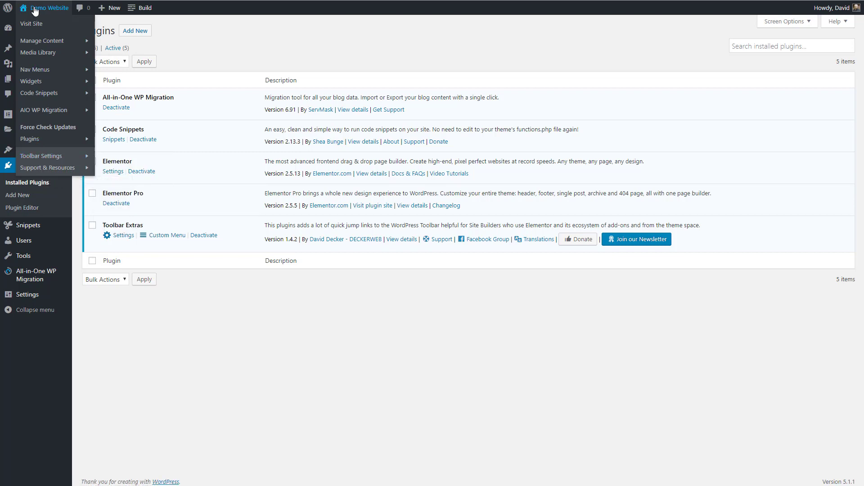
pyautogui.moveTo(38, 9)
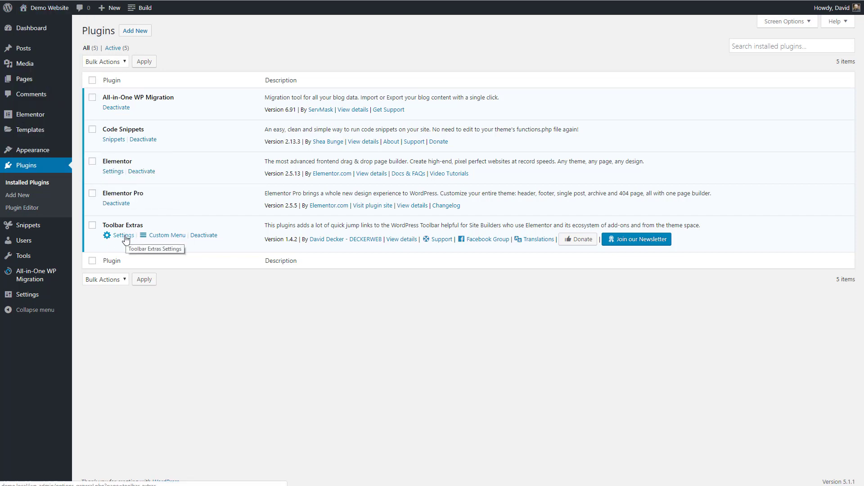
# - Open the Toolbar Extras settings, review the general options including the default page builder choices, and save them
pyautogui.moveTo(43, 295)
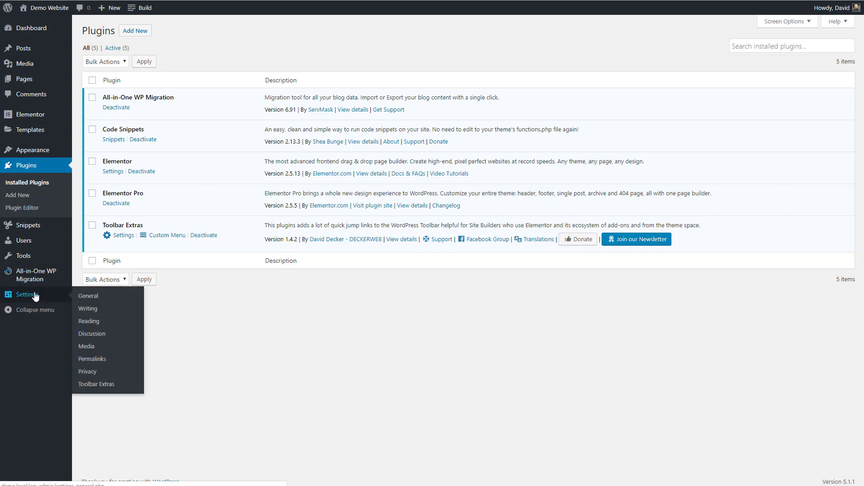
pyautogui.click(82, 385)
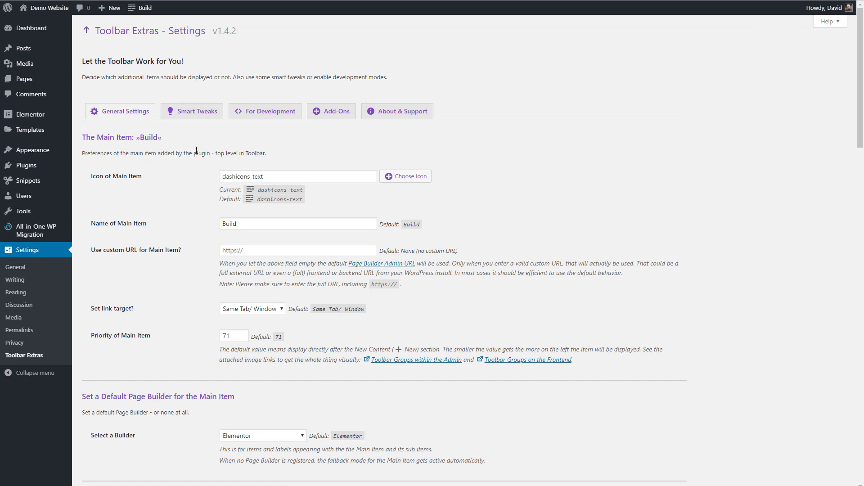
pyautogui.scroll(-1, 200, 152)
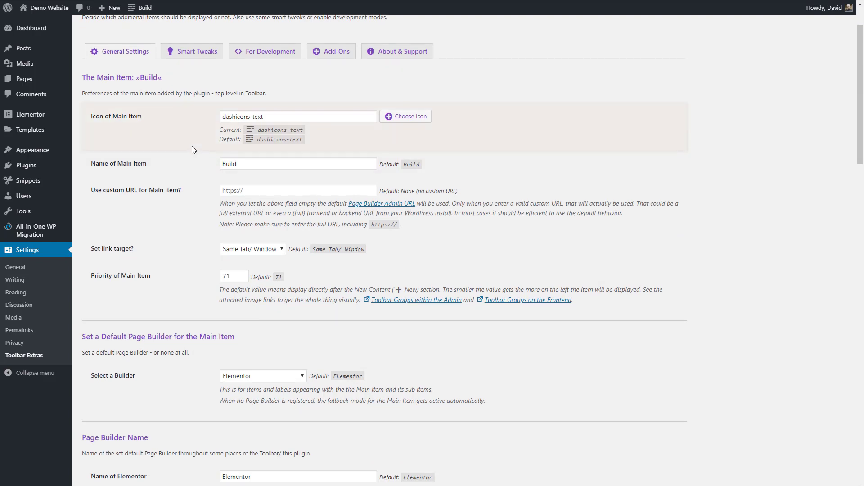
pyautogui.scroll(-4, 191, 149)
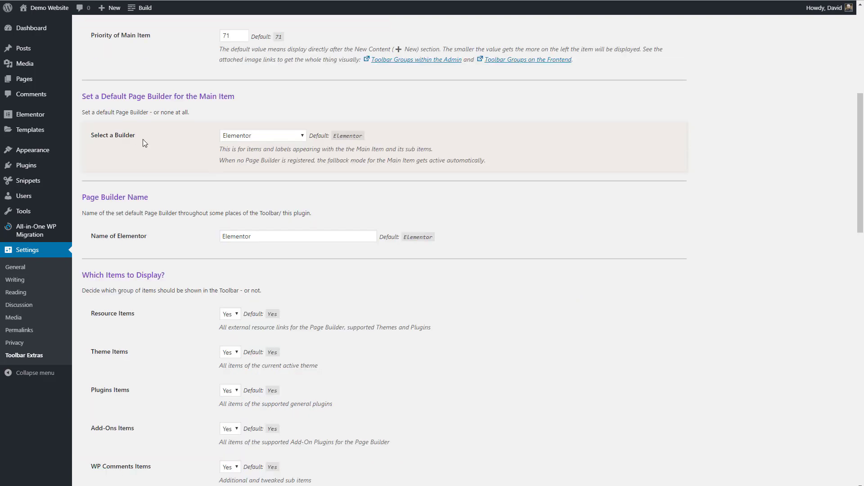
pyautogui.click(302, 136)
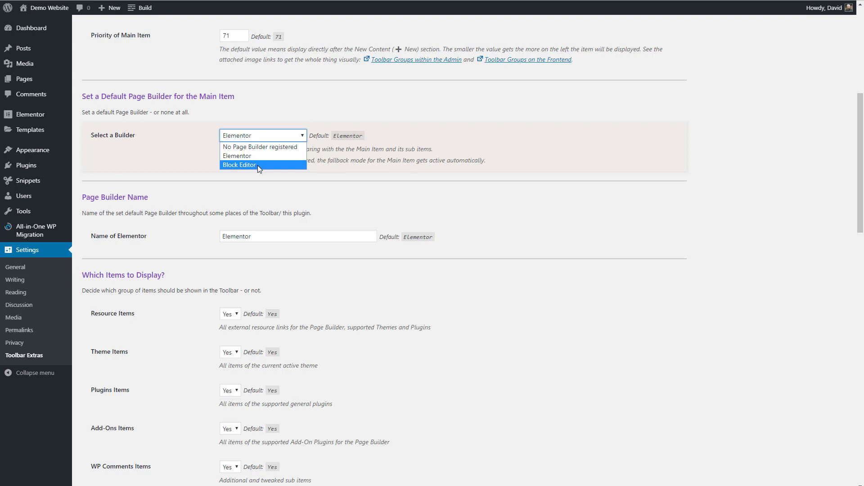
pyautogui.scroll(-5, 165, 154)
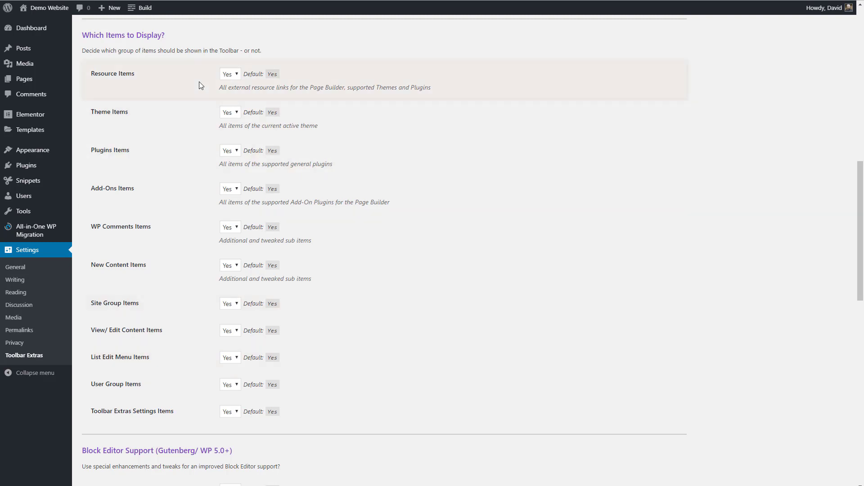
pyautogui.scroll(-9, 196, 69)
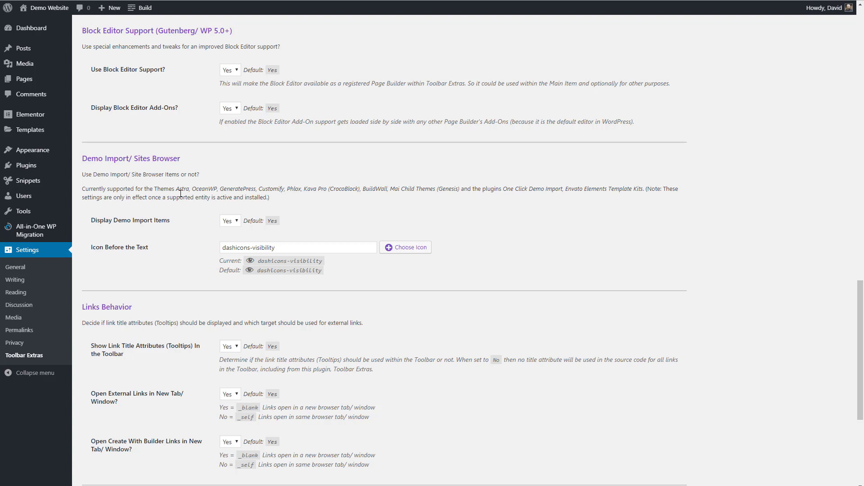
pyautogui.scroll(-5, 182, 194)
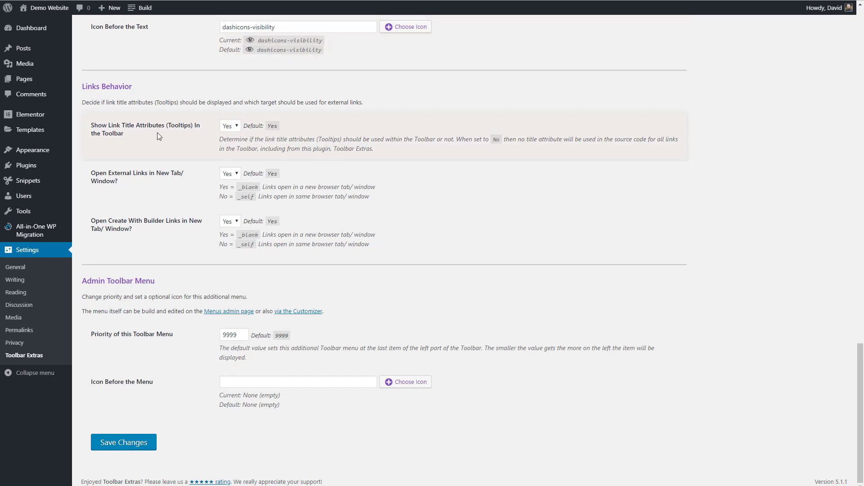
pyautogui.click(125, 443)
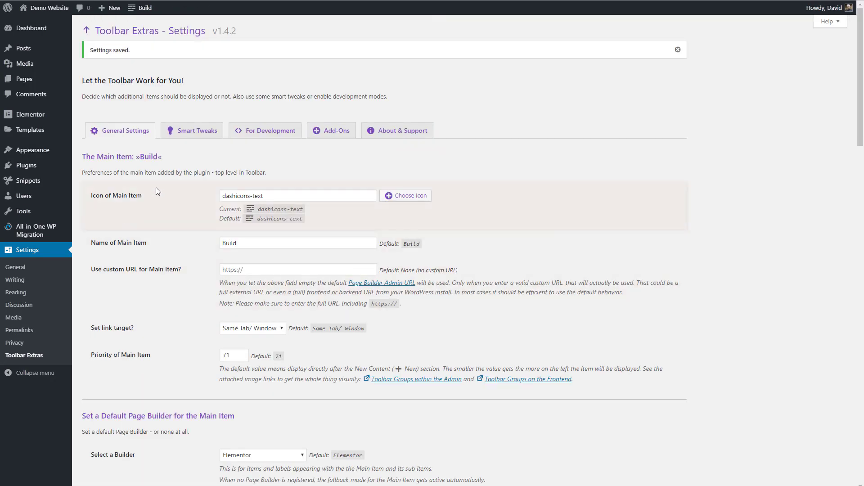
# - In the Smart Tweaks settings, set Use Admin Color Scheme also for Frontend to Yes and save the changes
pyautogui.click(195, 131)
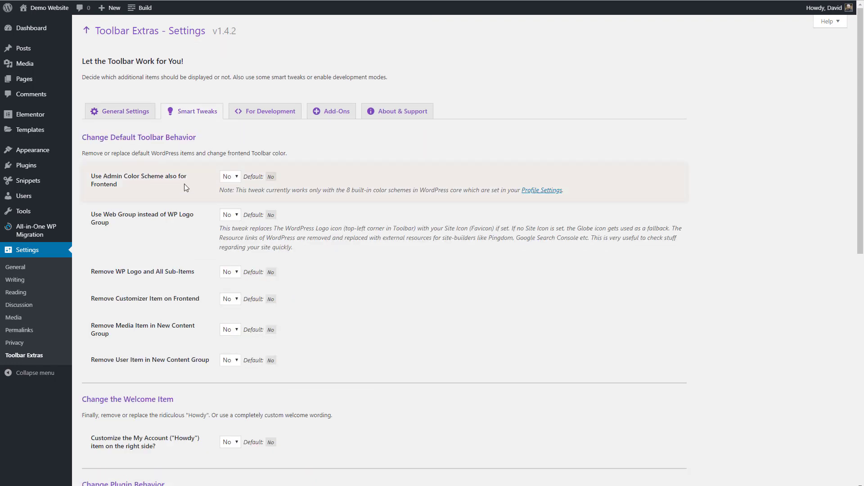
pyautogui.click(237, 177)
pyautogui.click(235, 187)
pyautogui.scroll(-1, 181, 181)
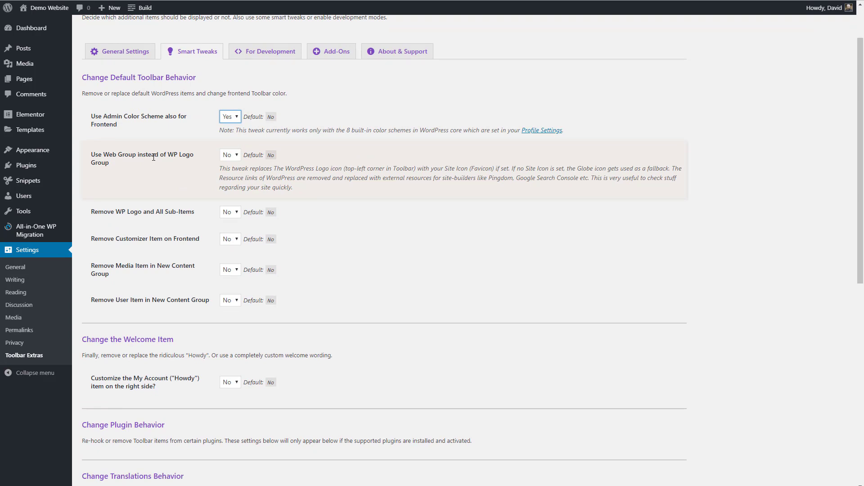
pyautogui.moveTo(9, 8)
pyautogui.scroll(-9, 146, 180)
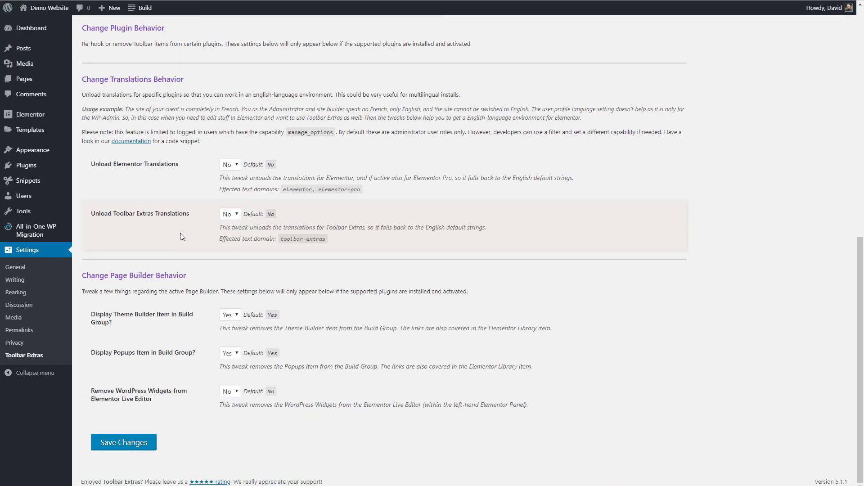
pyautogui.click(124, 443)
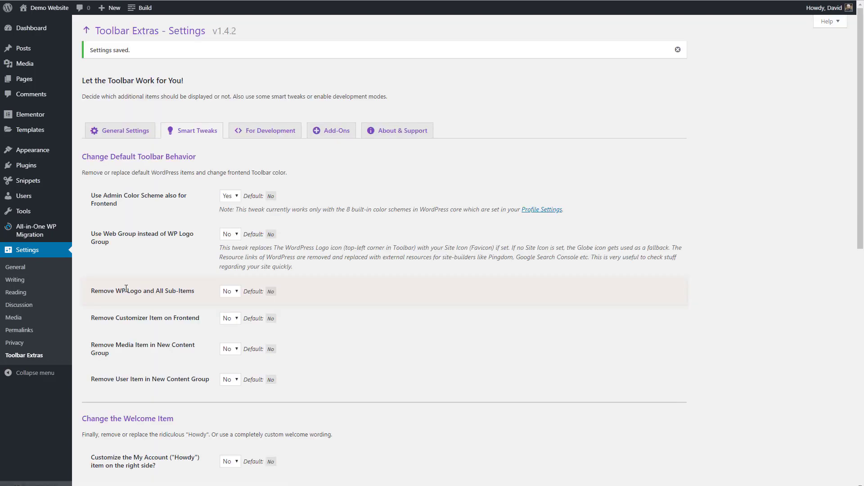
# - In the For Development settings, set the Local Development Environment option to Auto and save the changes
pyautogui.click(265, 134)
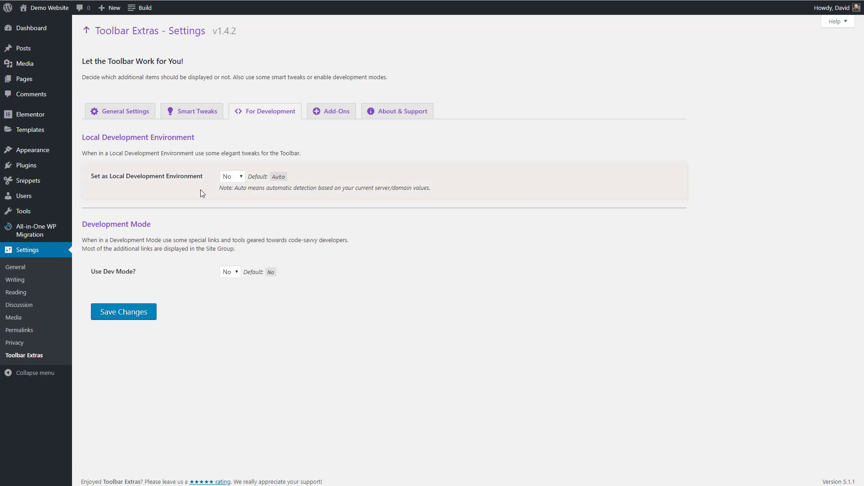
pyautogui.click(242, 177)
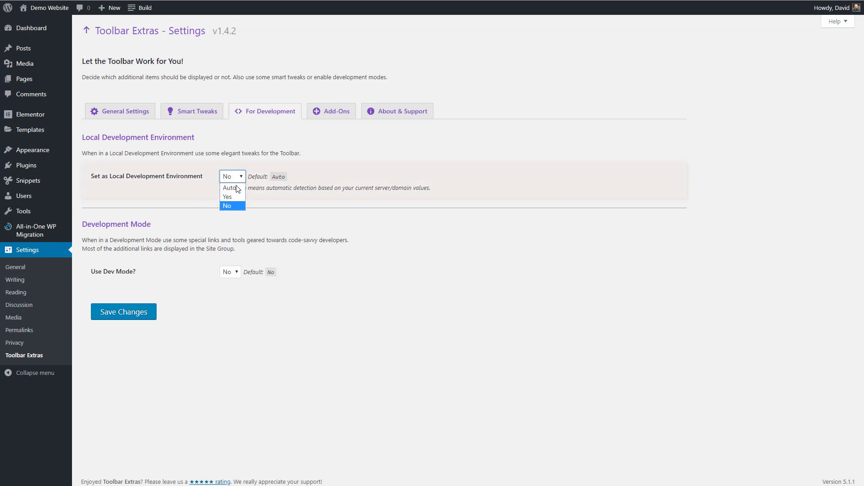
pyautogui.click(236, 187)
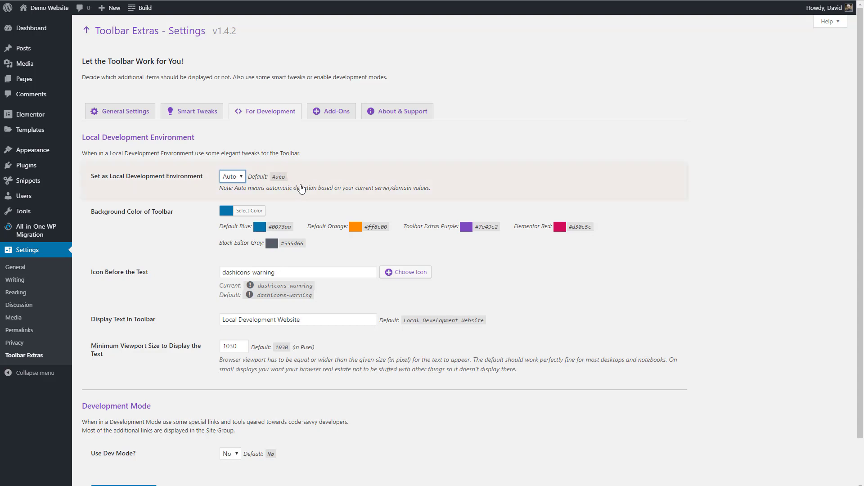
pyautogui.scroll(-2, 301, 189)
pyautogui.click(118, 443)
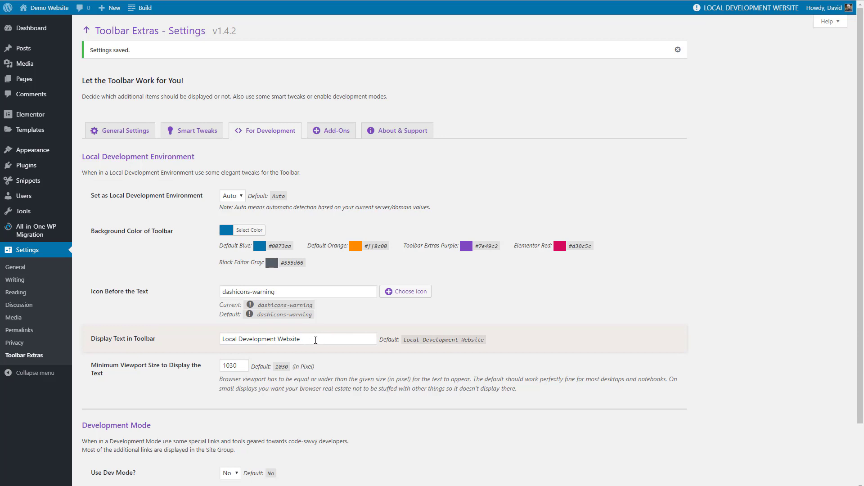
# - Pick orange #ff8c00 as the toolbar background color, set Use Dev Mode to Yes, and save the changes
pyautogui.click(249, 230)
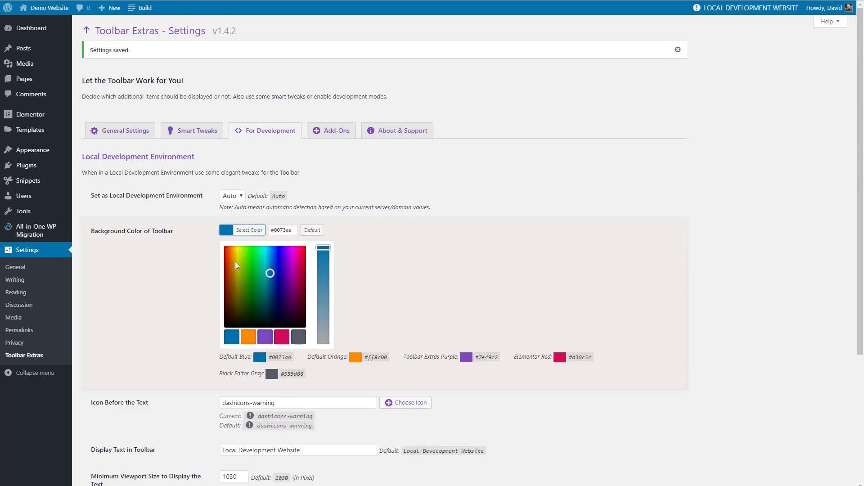
pyautogui.click(248, 337)
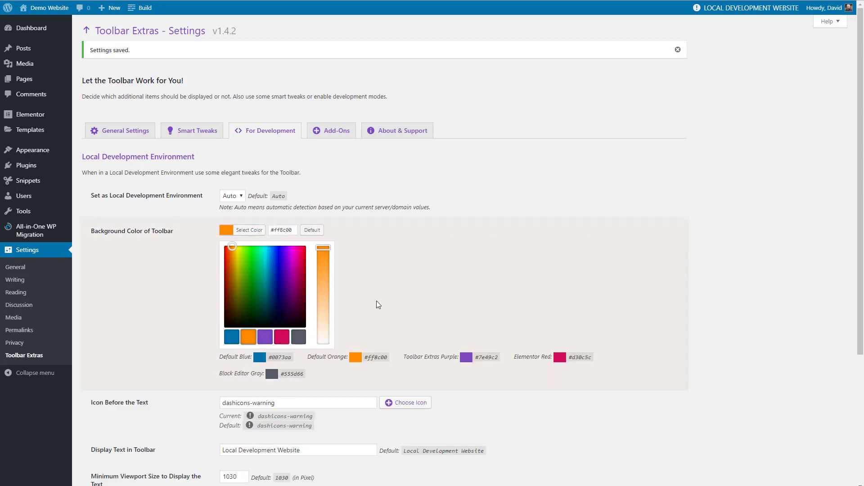
pyautogui.scroll(-4, 382, 293)
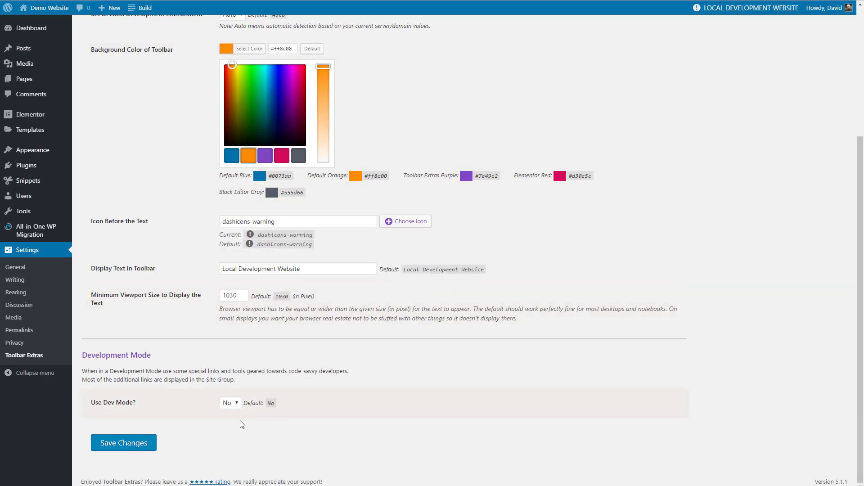
pyautogui.click(233, 405)
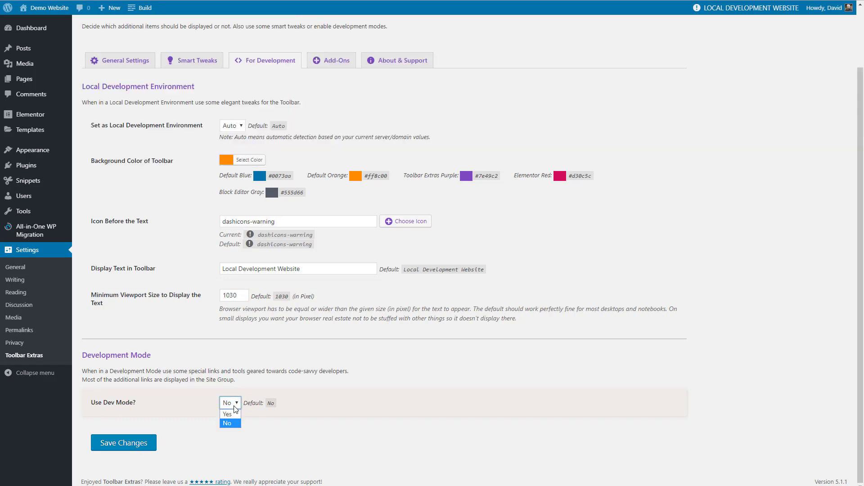
pyautogui.click(232, 414)
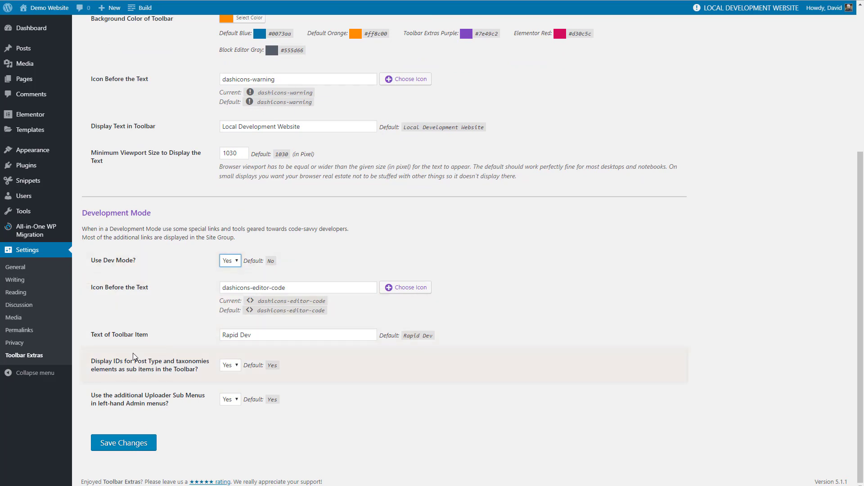
pyautogui.click(132, 435)
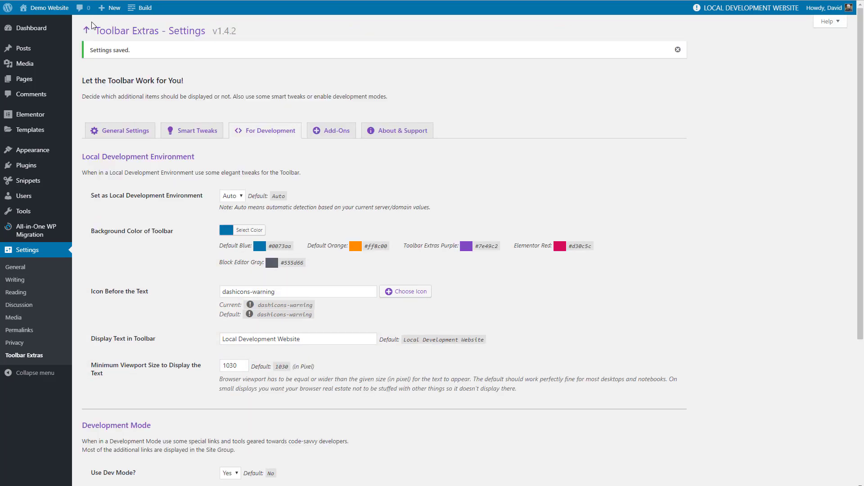
# - Check the Rapid Dev entry under Demo Website in the admin toolbar and save the development settings again
pyautogui.moveTo(52, 15)
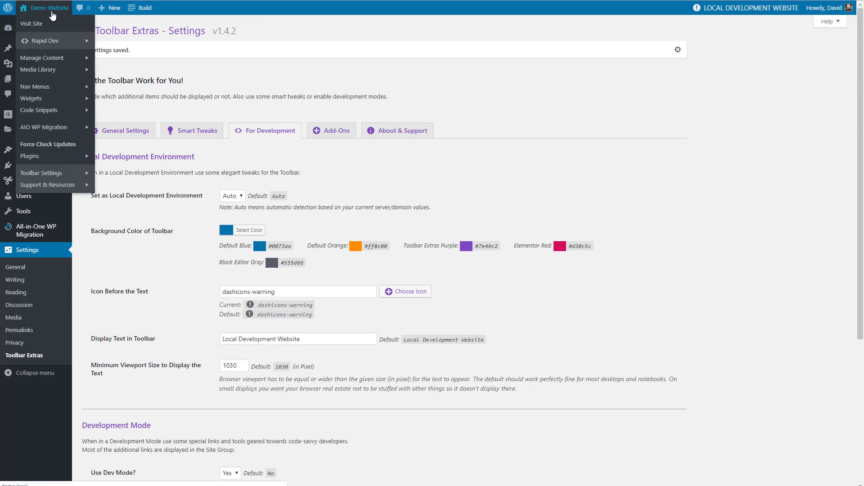
pyautogui.moveTo(40, 43)
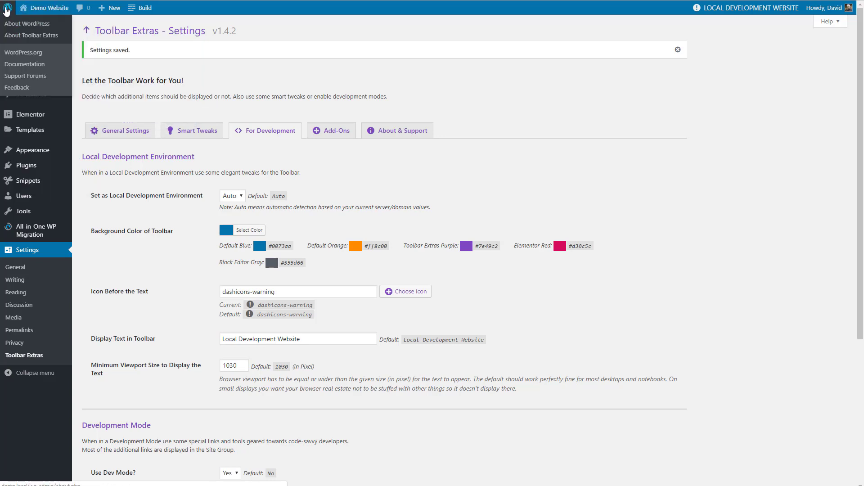
pyautogui.scroll(-5, 174, 151)
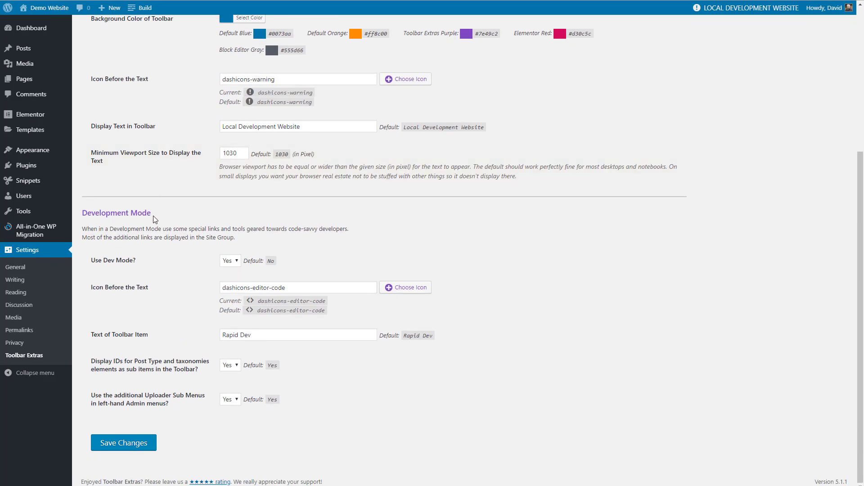
pyautogui.click(108, 449)
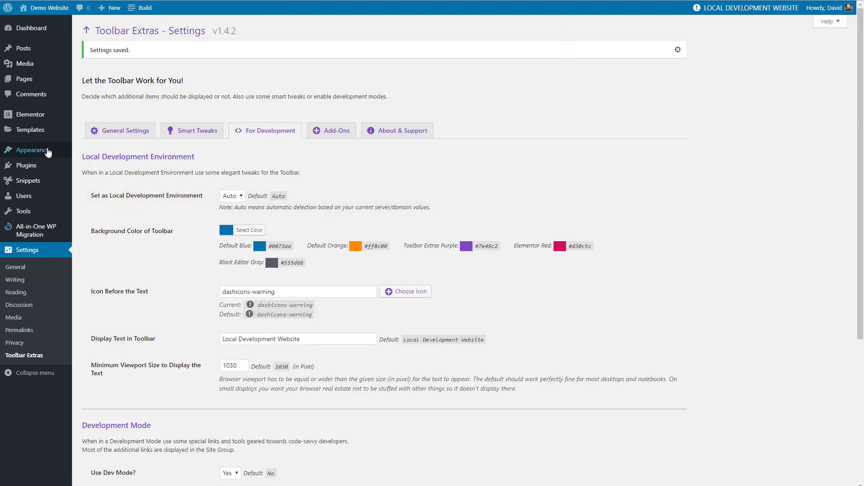
# - Create a navigation menu named Admin Toolbar Menu and select Site Toolbar Menu as its display location
pyautogui.moveTo(41, 151)
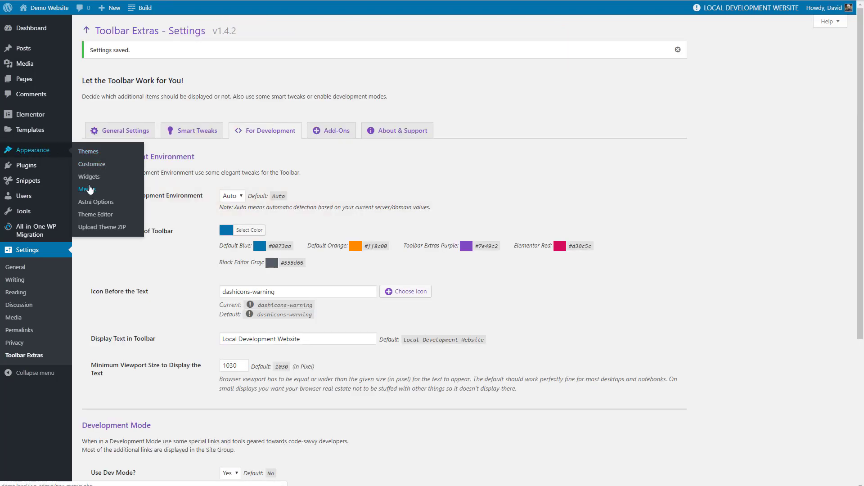
pyautogui.click(88, 189)
pyautogui.click(296, 133)
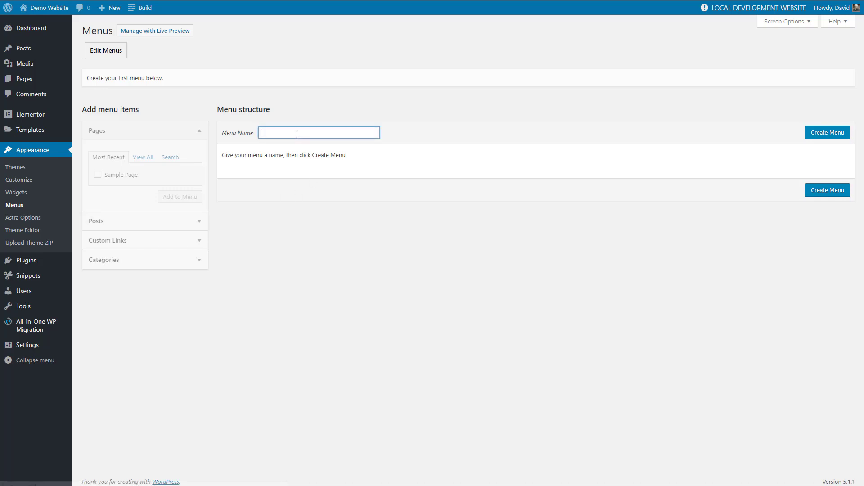
pyautogui.write('Admin')
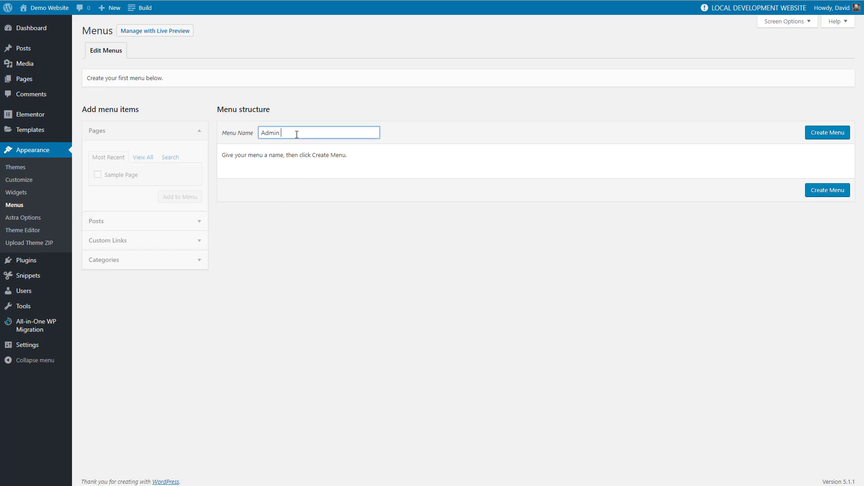
pyautogui.write(' Toolbar Menu')
pyautogui.click(821, 133)
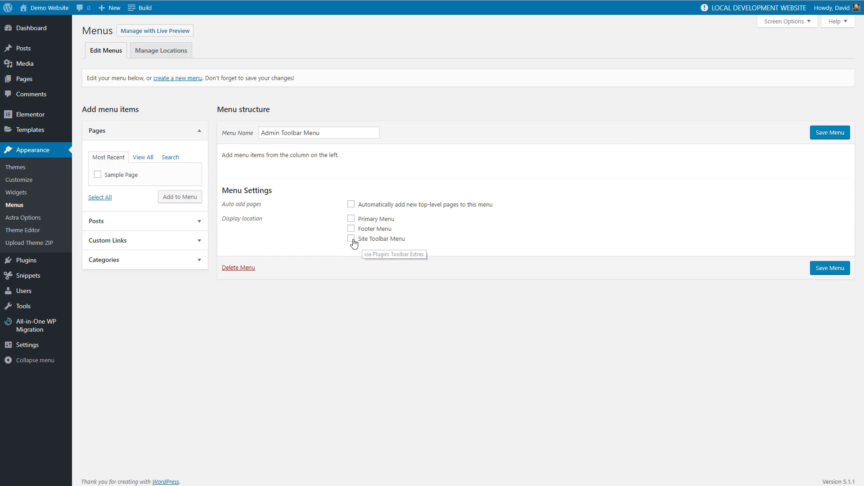
pyautogui.click(351, 239)
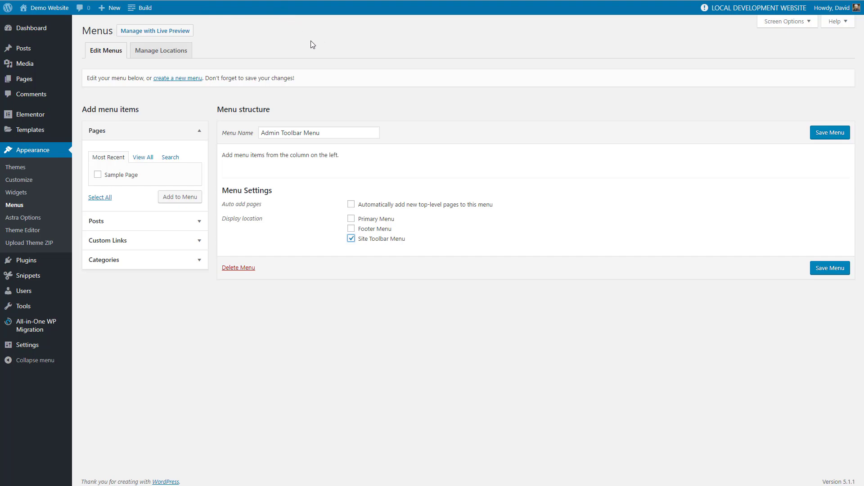
# - Add a custom link with URL # and link text Quick Links to the Admin Toolbar Menu and save the menu
pyautogui.click(193, 241)
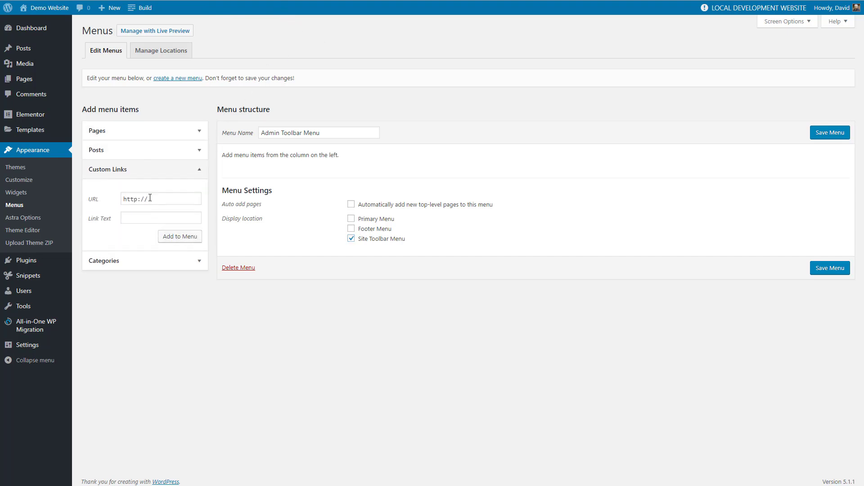
pyautogui.moveTo(150, 199); pyautogui.dragTo(120, 200)
pyautogui.write('#')
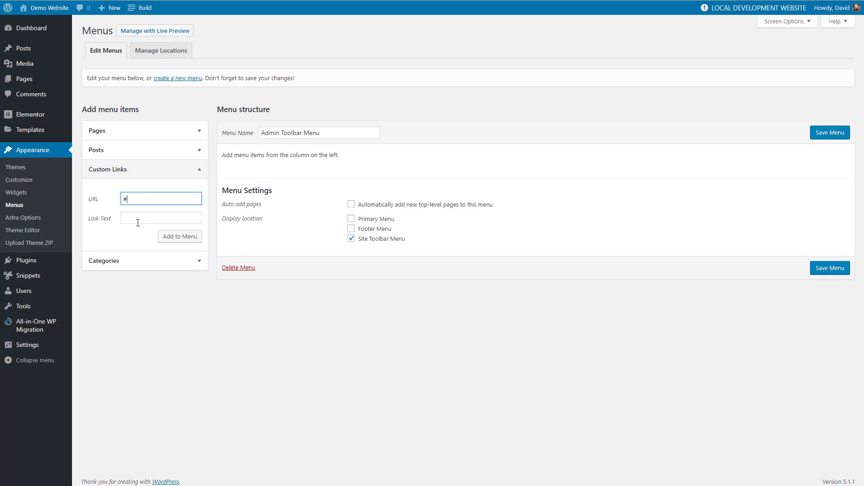
pyautogui.click(137, 214)
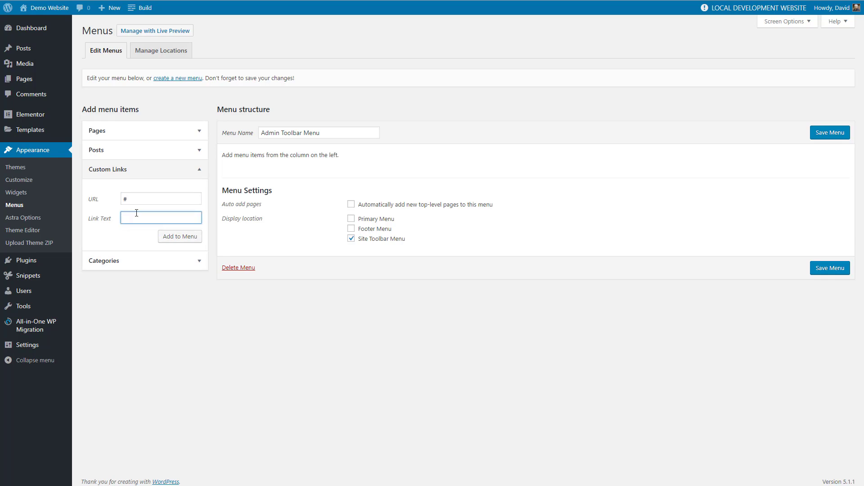
pyautogui.write('Quick Links')
pyautogui.click(170, 237)
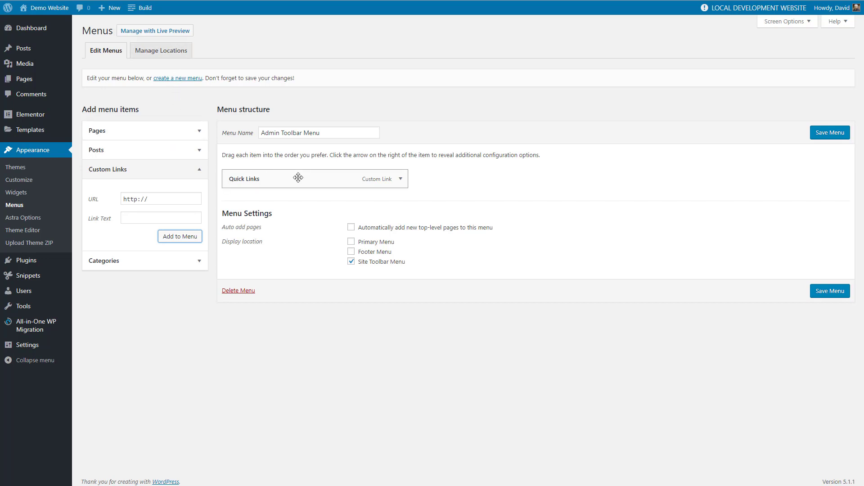
pyautogui.click(828, 132)
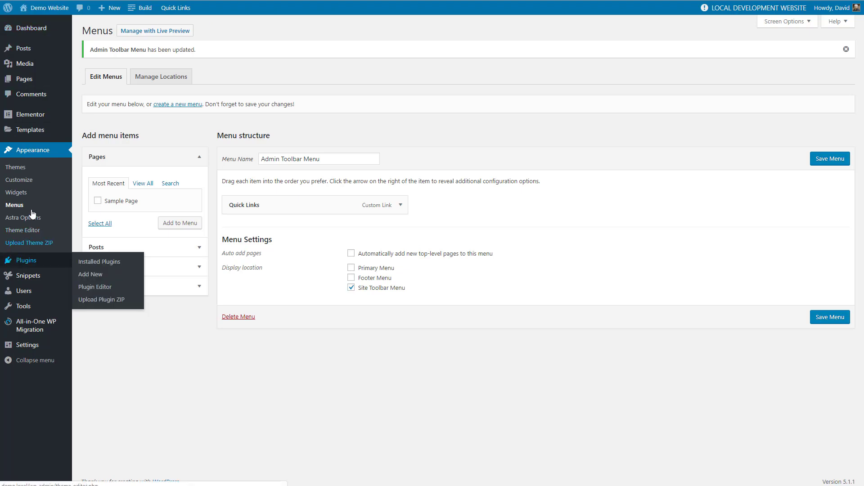
pyautogui.moveTo(30, 264)
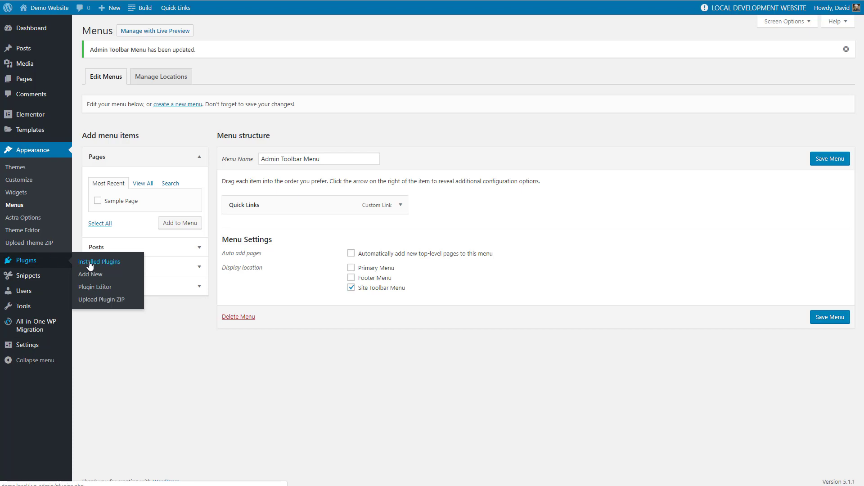
pyautogui.click(89, 264)
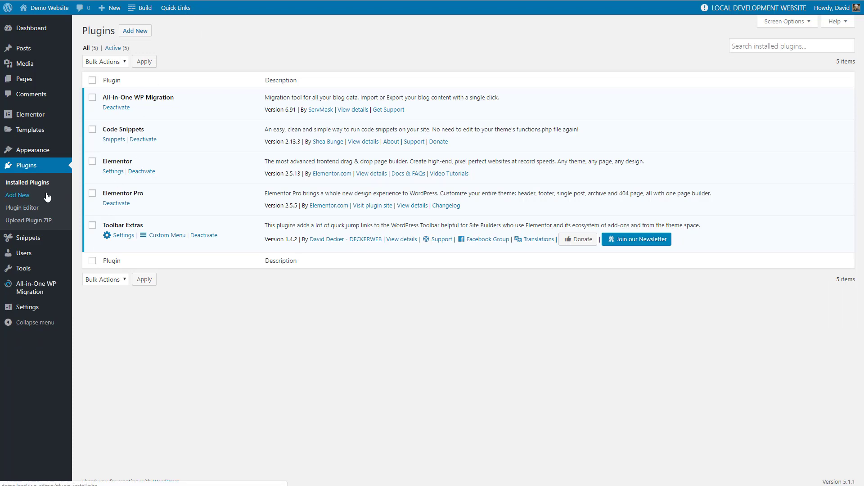
pyautogui.moveTo(47, 153)
pyautogui.click(87, 189)
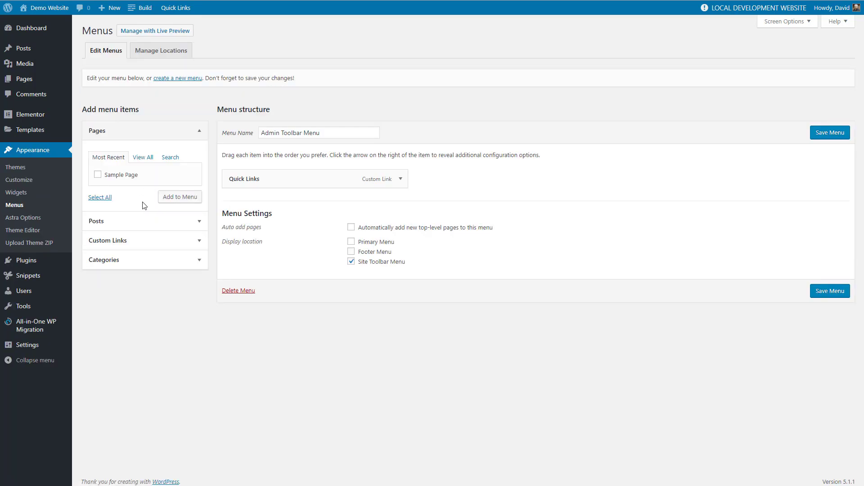
pyautogui.click(145, 238)
pyautogui.moveTo(158, 202); pyautogui.dragTo(117, 202)
pyautogui.write('http://demo-website.local/wp-admin/plugins.php')
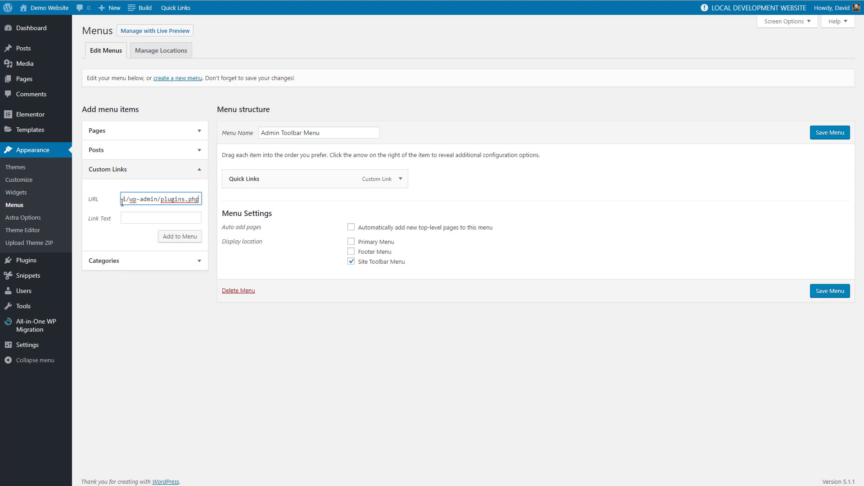
pyautogui.click(141, 215)
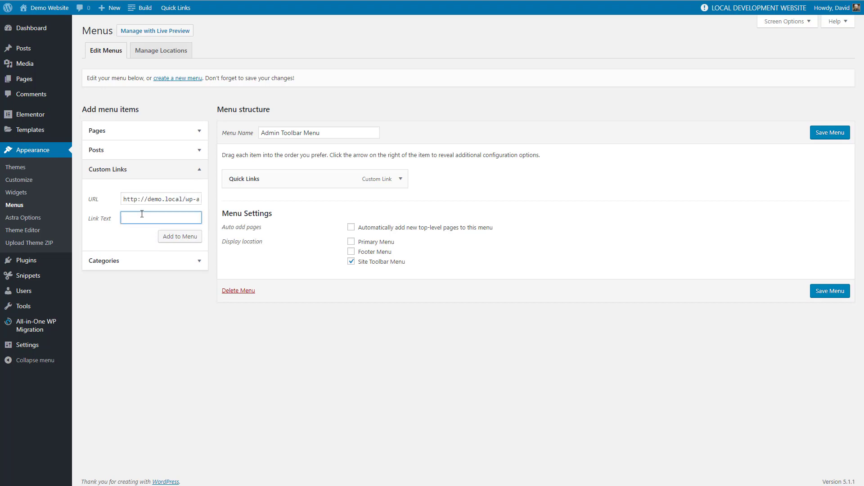
pyautogui.write('Plugins')
pyautogui.click(199, 238)
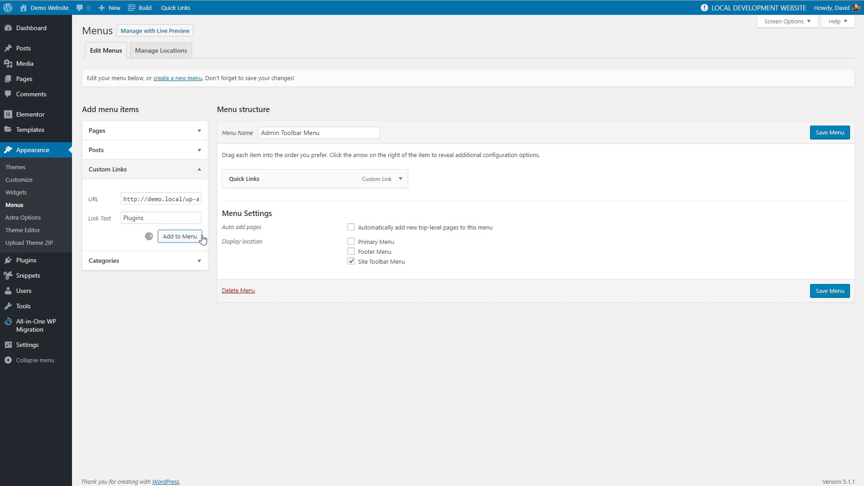
# - Nest the Plugins item under Quick Links, save the menu, and check the Quick Links entry in the admin toolbar
pyautogui.moveTo(274, 203); pyautogui.dragTo(310, 202)
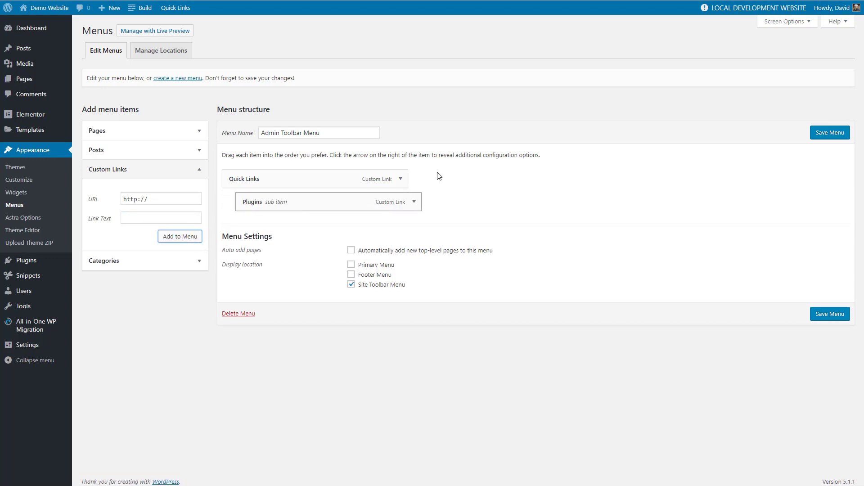
pyautogui.click(834, 133)
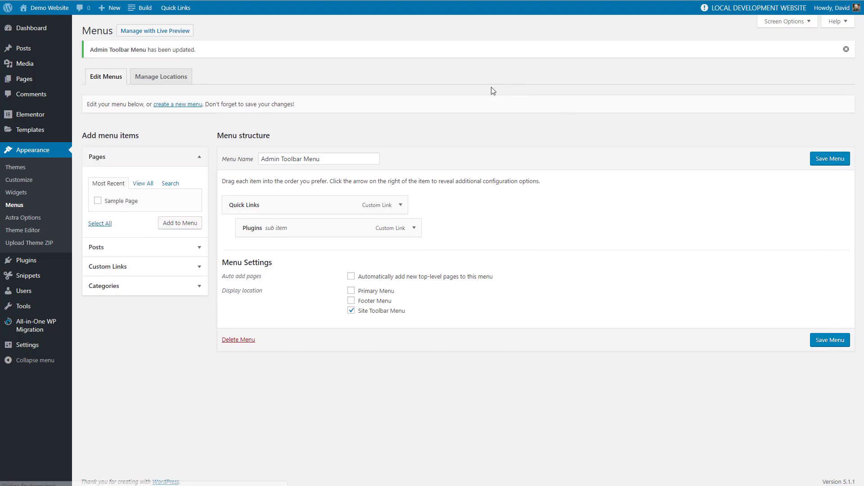
pyautogui.moveTo(179, 7)
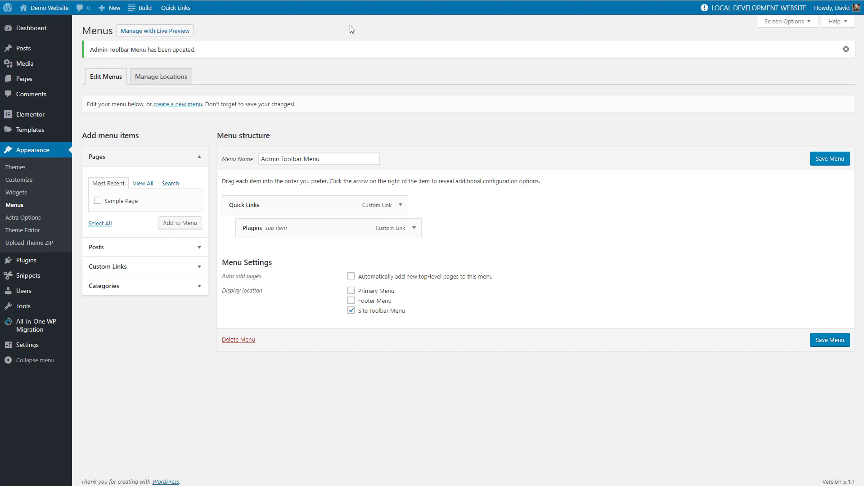
pyautogui.moveTo(828, 18)
# - Search the plugin directory for "toolbar extras" and look through the results for related toolbar plugins, such as Toolbar Extras for Oxygen Builder
pyautogui.click(90, 273)
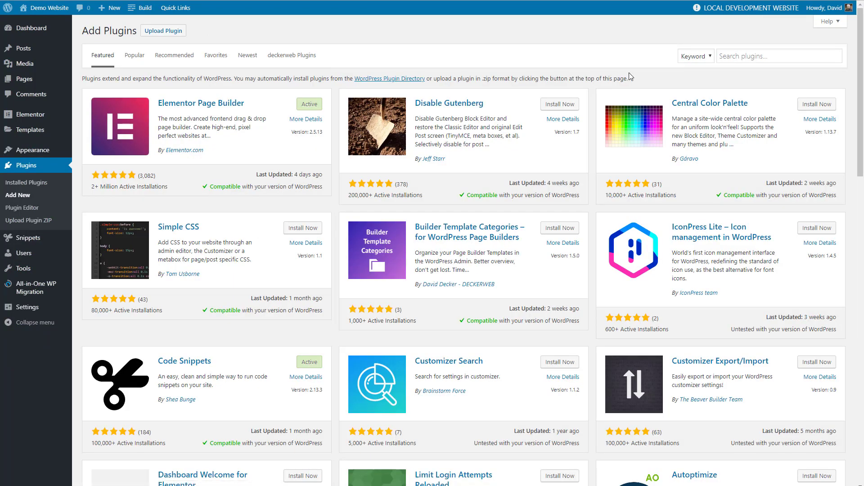
pyautogui.click(726, 56)
pyautogui.write('toolbar ex')
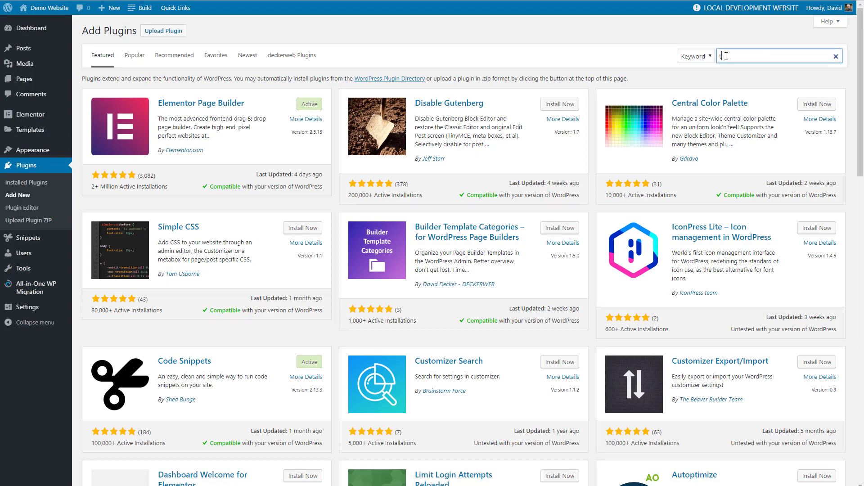
pyautogui.write('tras')
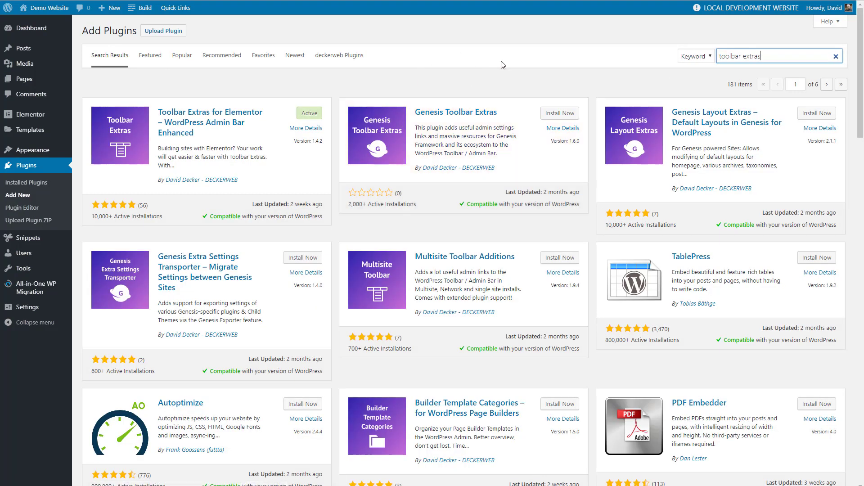
pyautogui.scroll(-4, 512, 77)
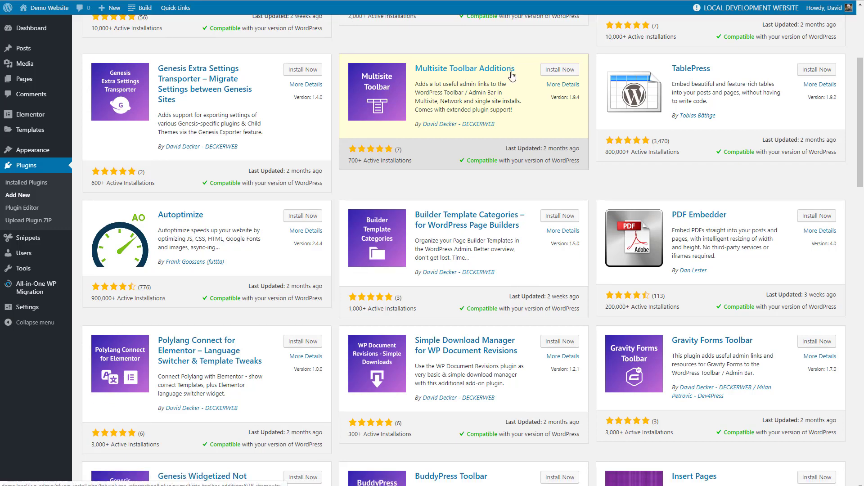
pyautogui.scroll(-3, 512, 77)
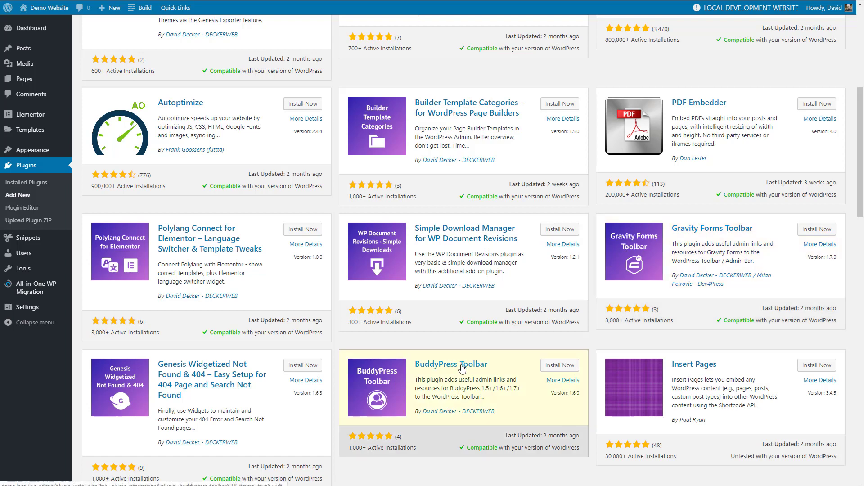
pyautogui.scroll(-3, 454, 368)
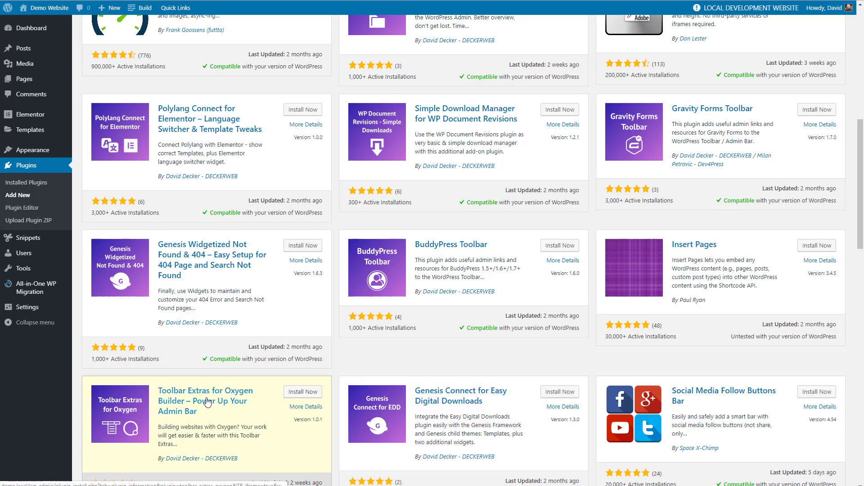
pyautogui.scroll(-2, 208, 402)
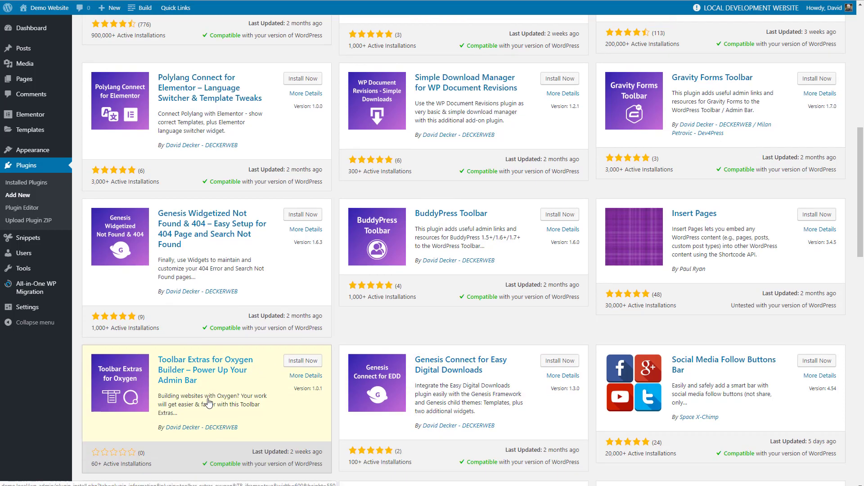